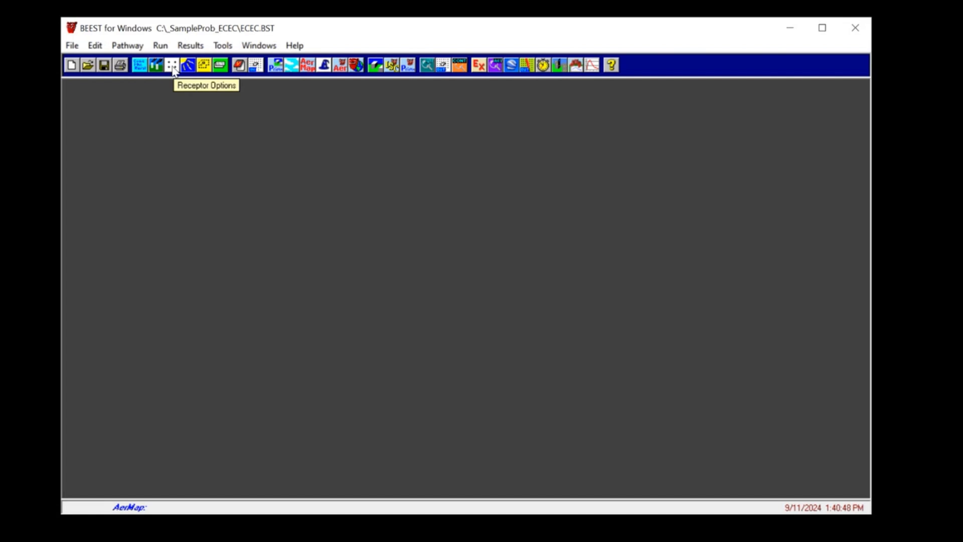
# - Turn on local receptor partitioning for AERMAP and set the number of partitions to 3
pyautogui.click(172, 68)
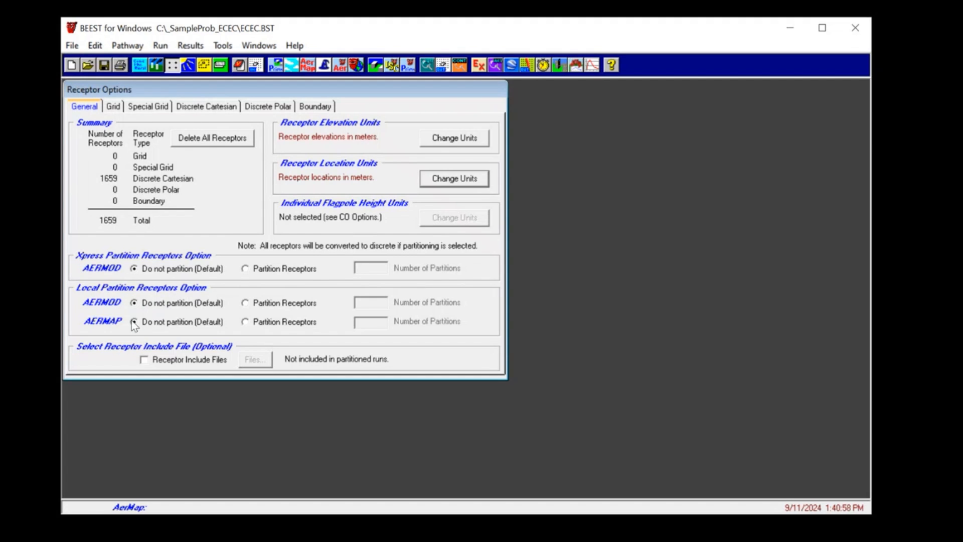
pyautogui.click(245, 322)
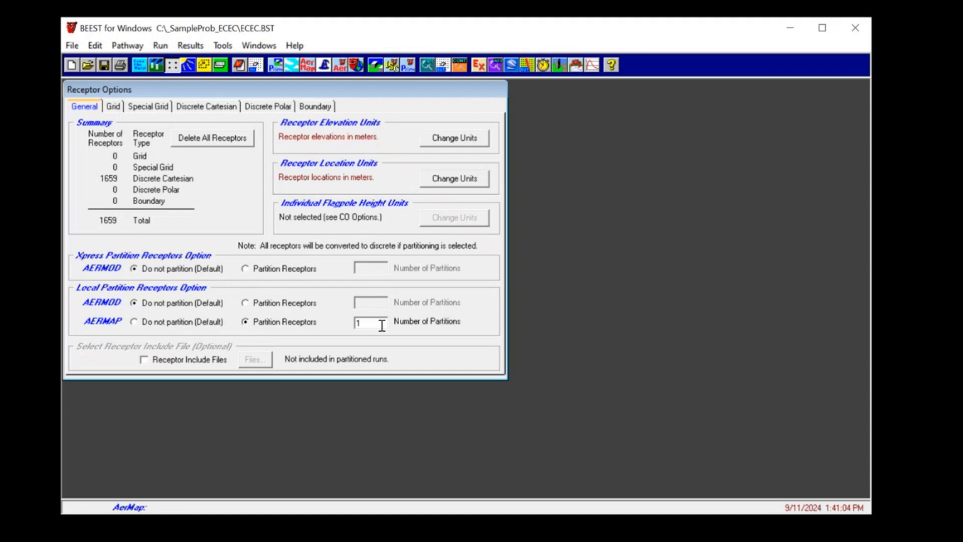
pyautogui.doubleClick(366, 323)
pyautogui.write('3')
# - Review the AerMap options and run AerMap for elevations and hill heights of sources, buildings and receptors, using ECEC.Map as input
pyautogui.click(308, 65)
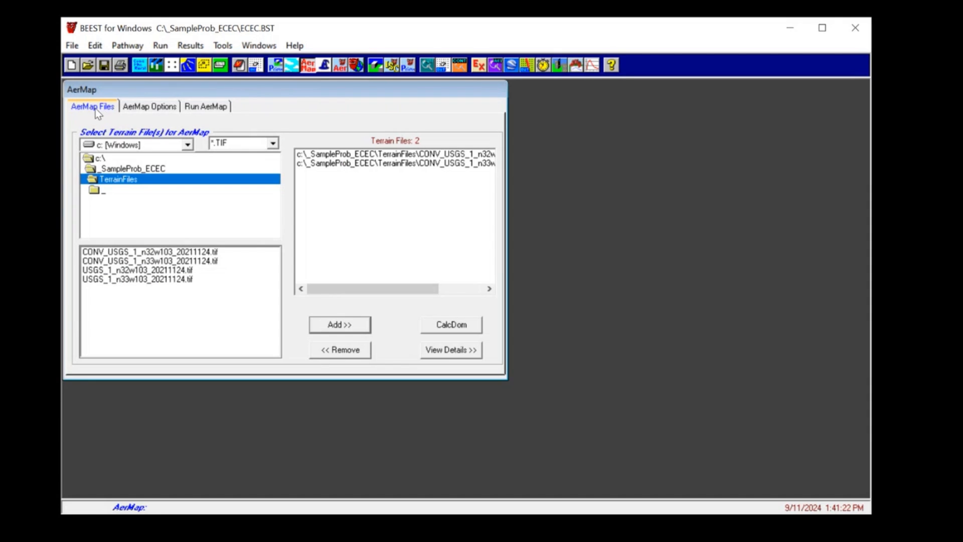
pyautogui.click(156, 107)
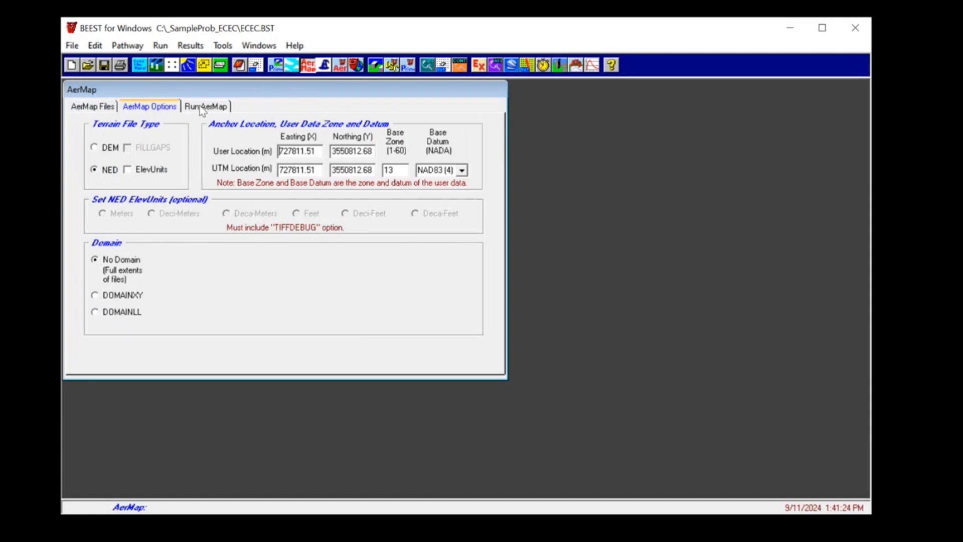
pyautogui.click(203, 107)
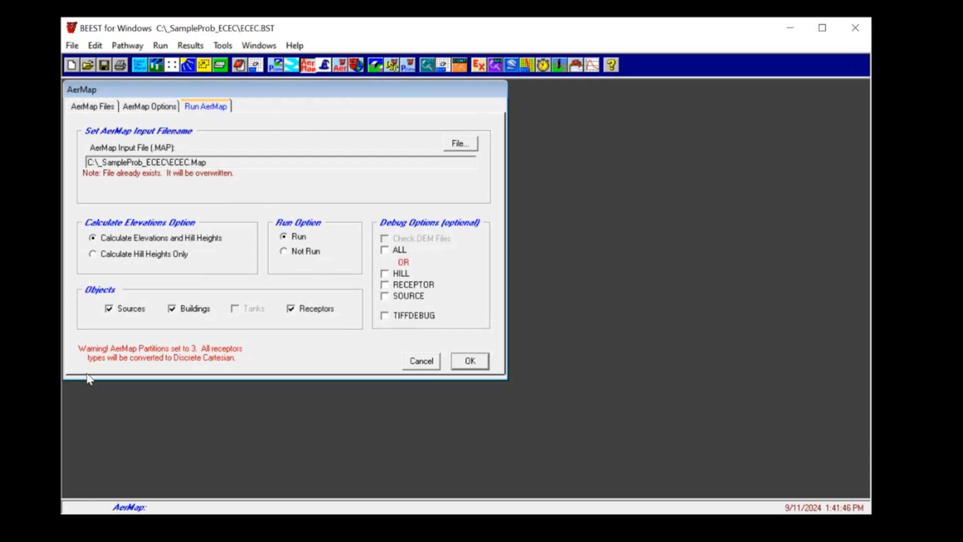
pyautogui.click(469, 361)
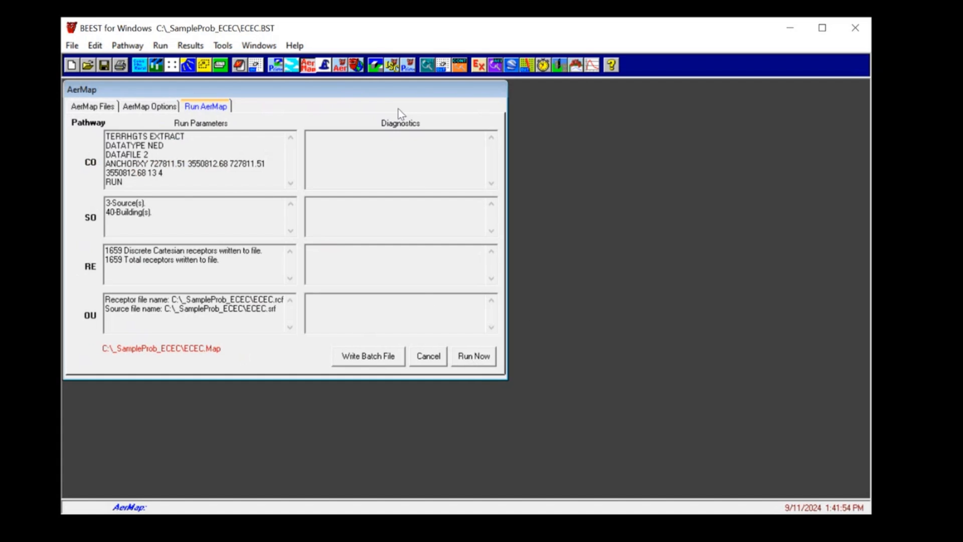
pyautogui.click(477, 357)
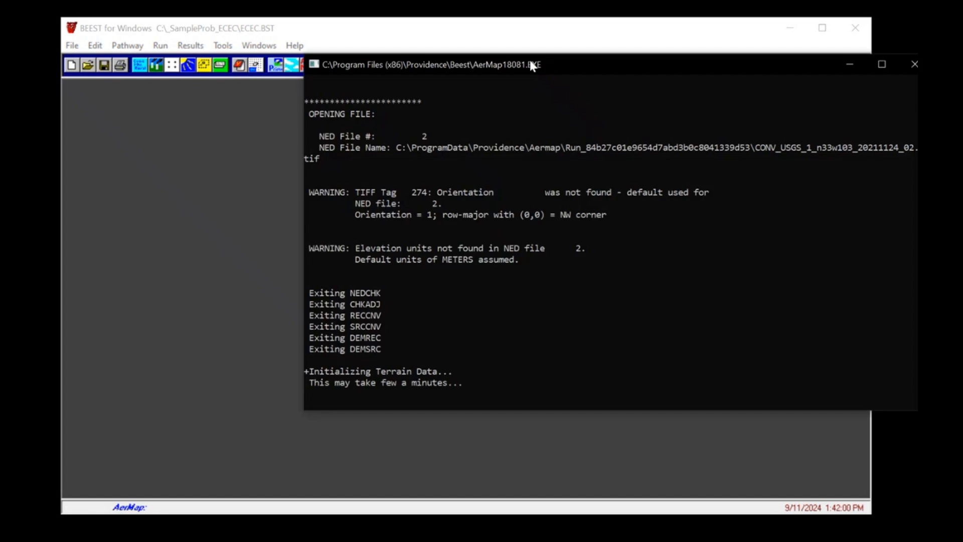
# - Spread out the three AerMap run windows and check the processing progress of each partition
pyautogui.moveTo(530, 59); pyautogui.dragTo(504, 164)
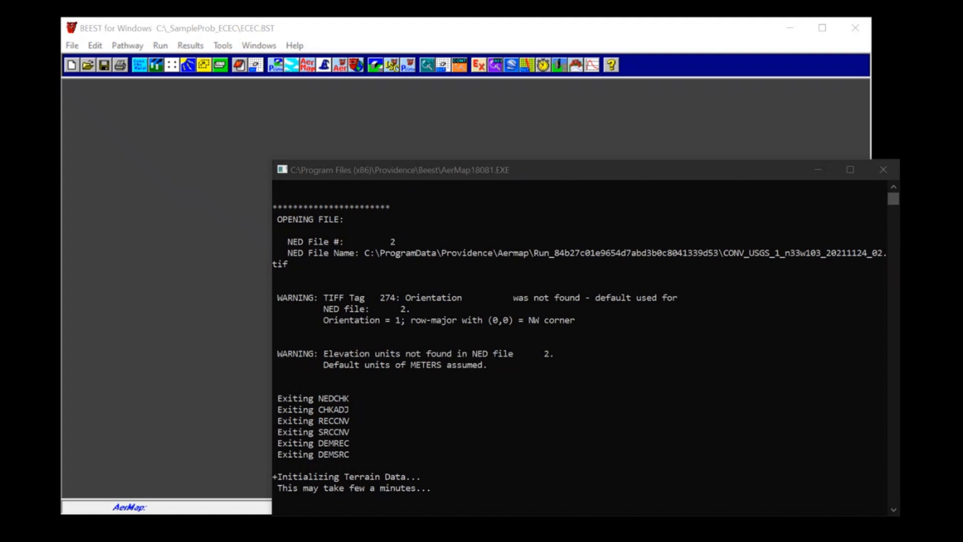
pyautogui.moveTo(338, 65); pyautogui.dragTo(310, 95)
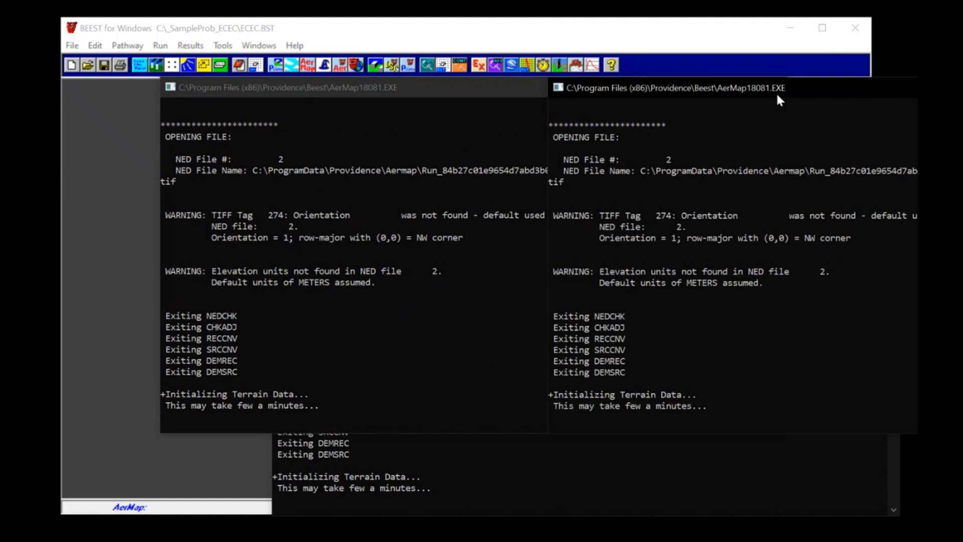
pyautogui.moveTo(776, 92); pyautogui.dragTo(409, 31)
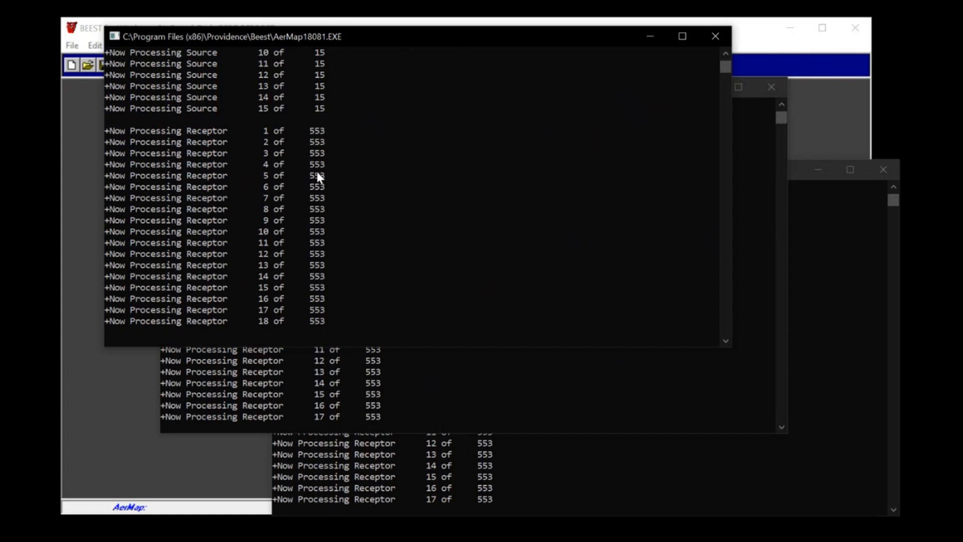
pyautogui.click(455, 427)
pyautogui.click(492, 470)
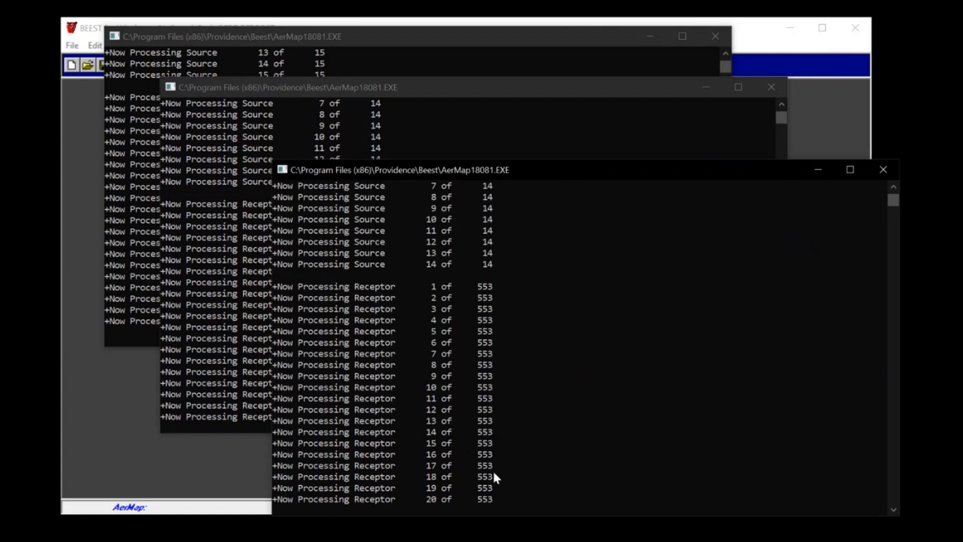
# - Recheck the AERMAP partition setting in the receptor options, and bring the three AerMap run windows back to the front
pyautogui.click(108, 455)
pyautogui.click(177, 68)
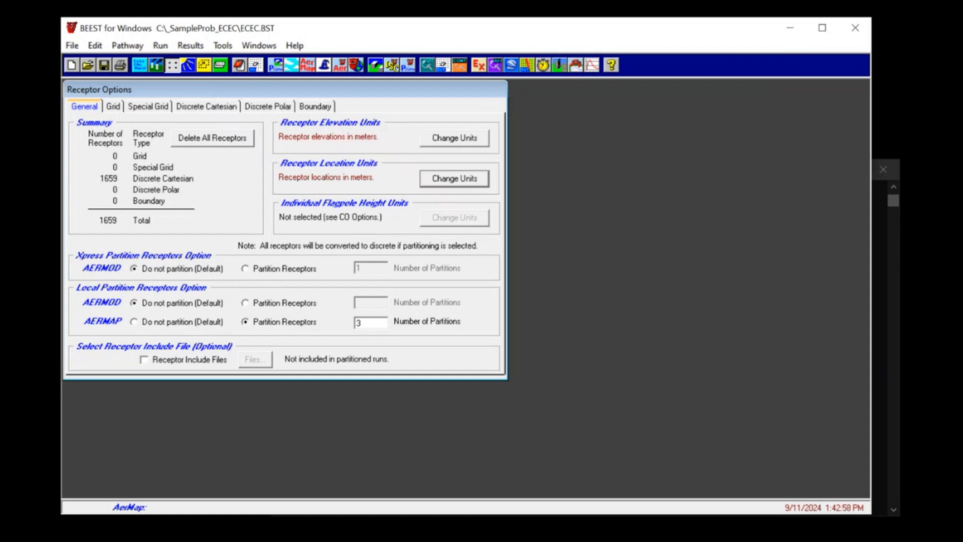
pyautogui.click(704, 541)
pyautogui.click(552, 517)
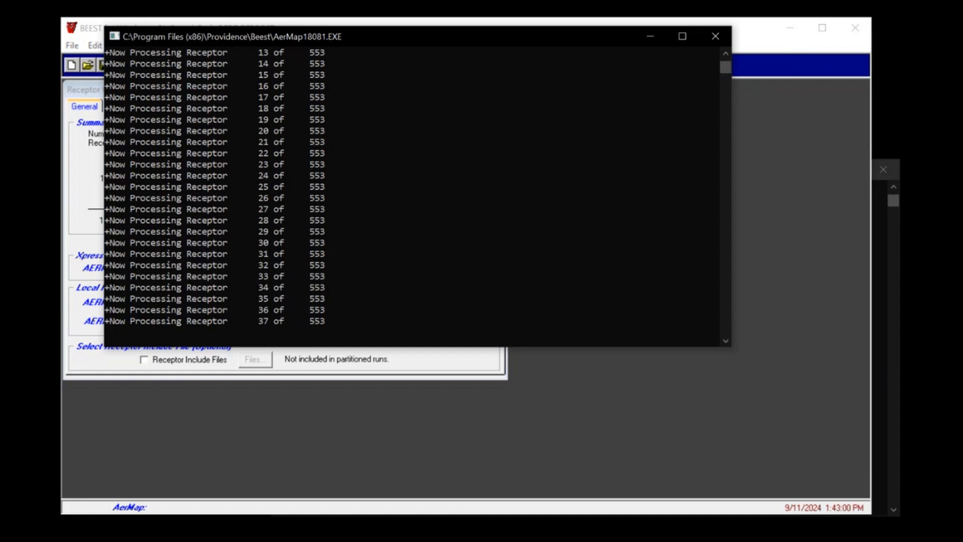
pyautogui.click(705, 540)
pyautogui.click(692, 537)
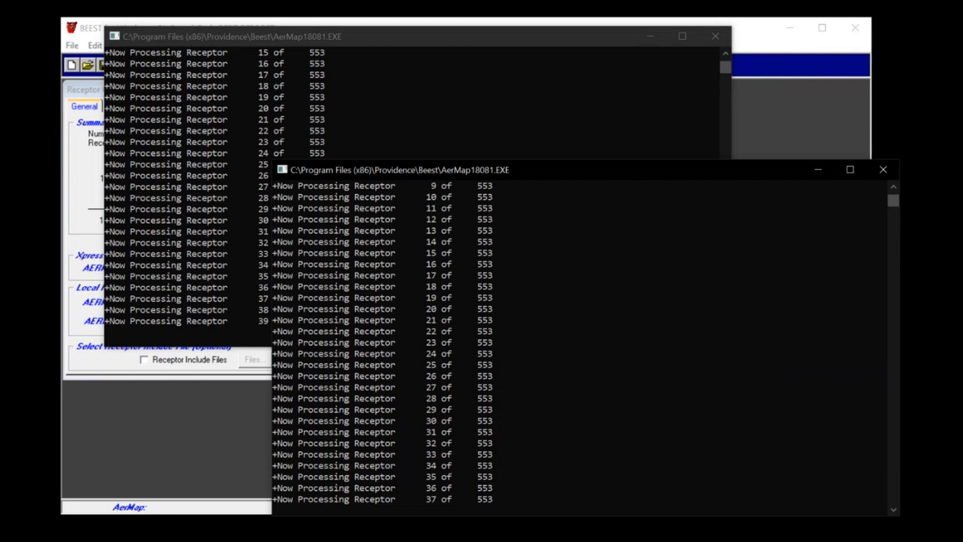
pyautogui.click(705, 541)
pyautogui.click(702, 517)
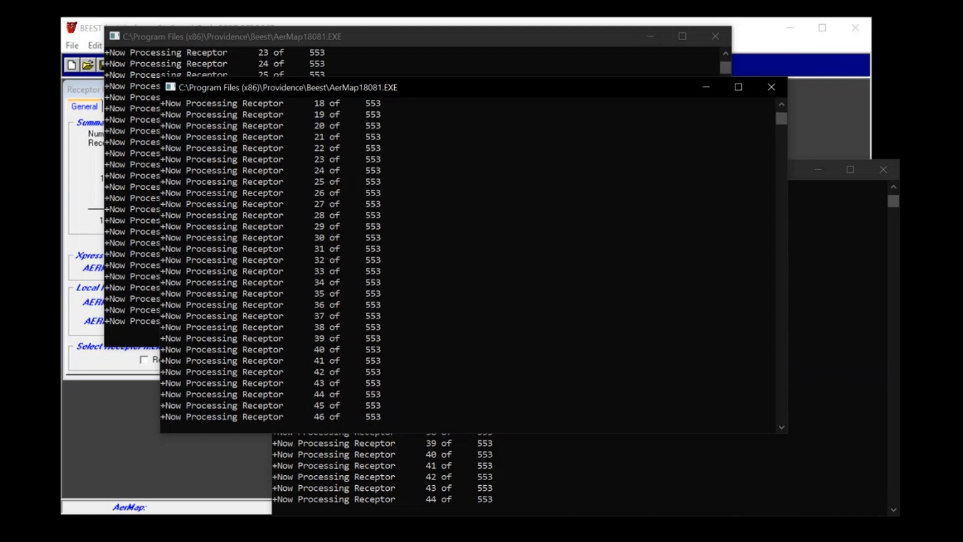
pyautogui.click(856, 410)
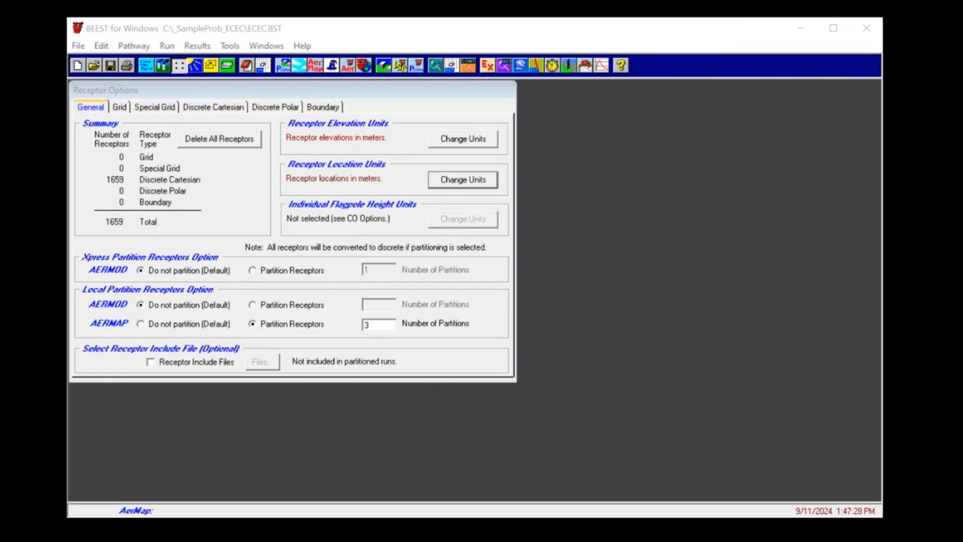
# - Switch to File Explorer and examine the partitioned AerMap output files in C:\_SampleProb_ECEC, then return to BEEST
pyautogui.click(413, 527)
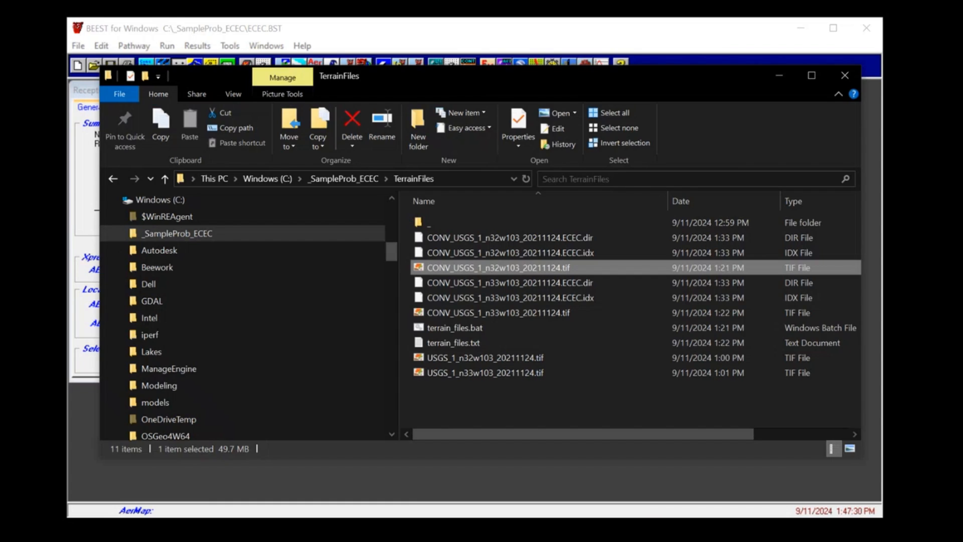
pyautogui.click(357, 178)
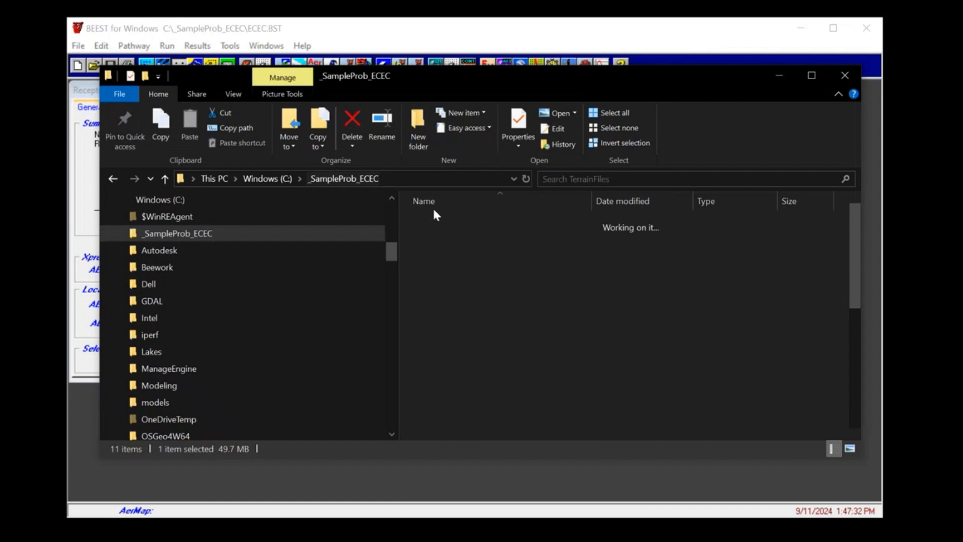
pyautogui.scroll(-3, 459, 282)
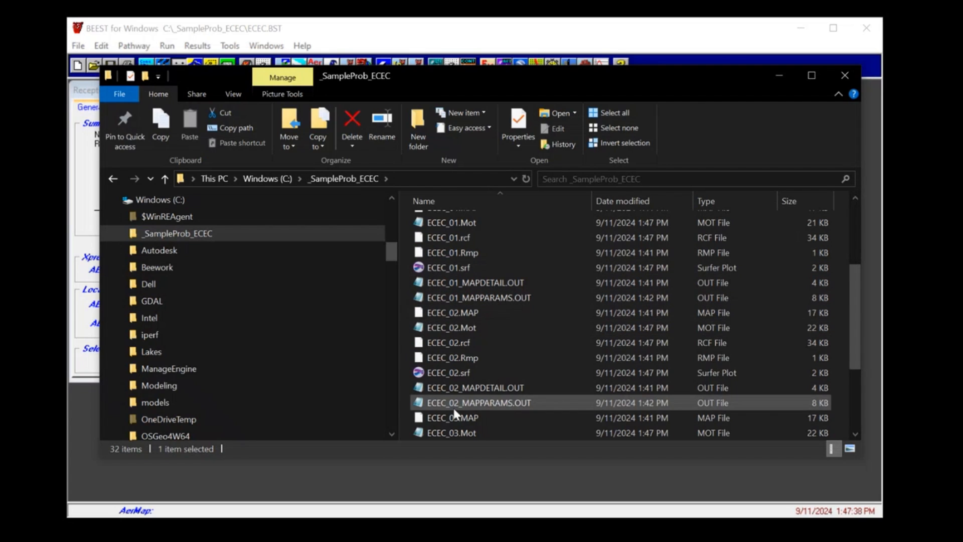
pyautogui.click(777, 77)
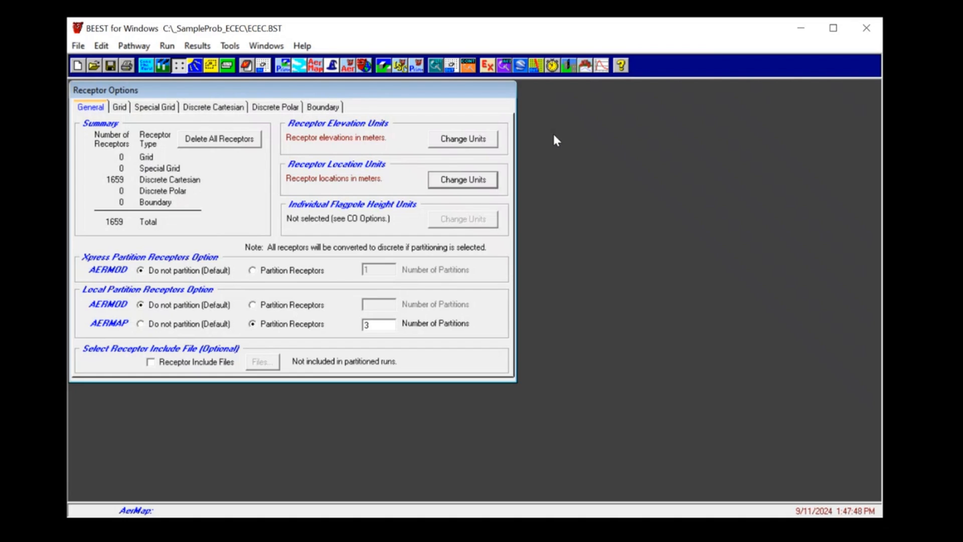
# - Start combining partitioned AerMod or AerMap results and filter the file list to *_??.MAP (MAP, Mot, rcf, srf)
pyautogui.click(197, 46)
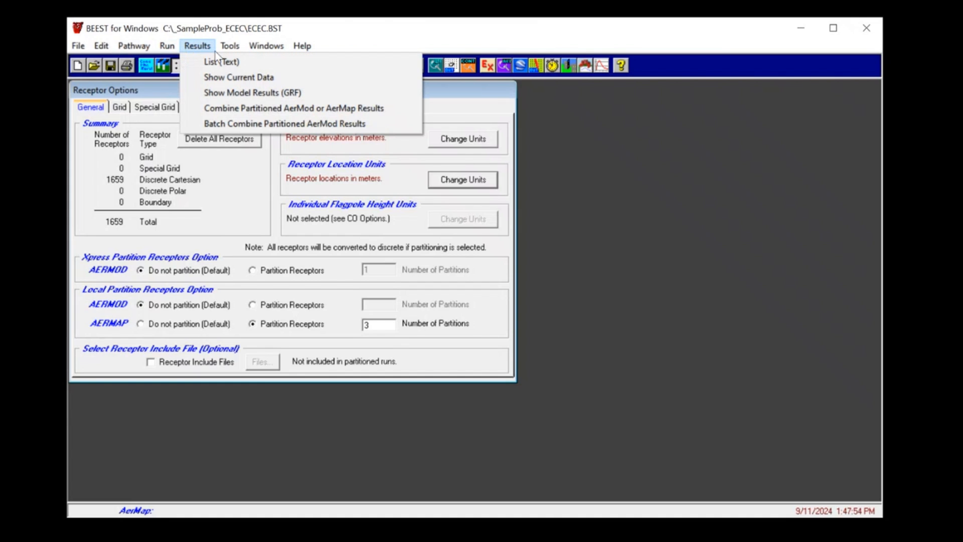
pyautogui.click(200, 46)
pyautogui.click(199, 46)
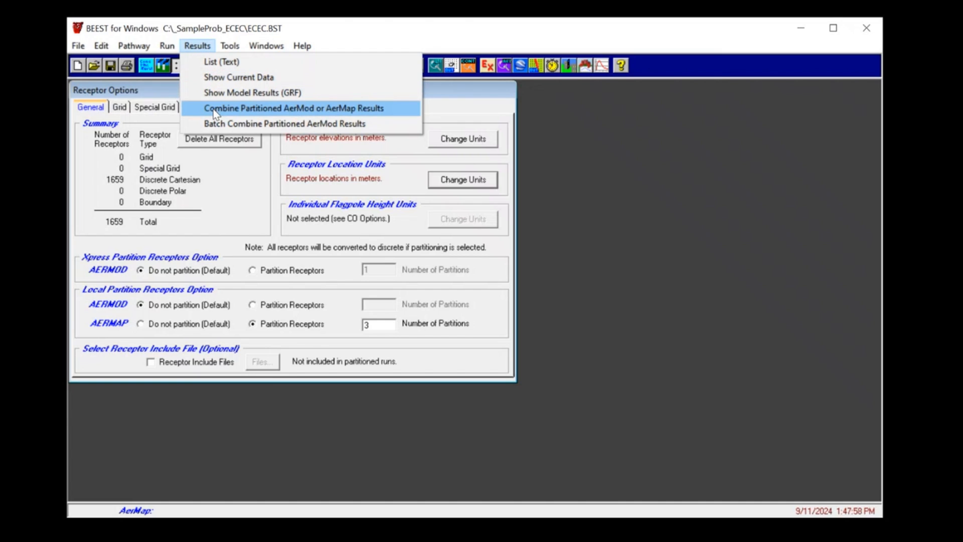
pyautogui.click(213, 109)
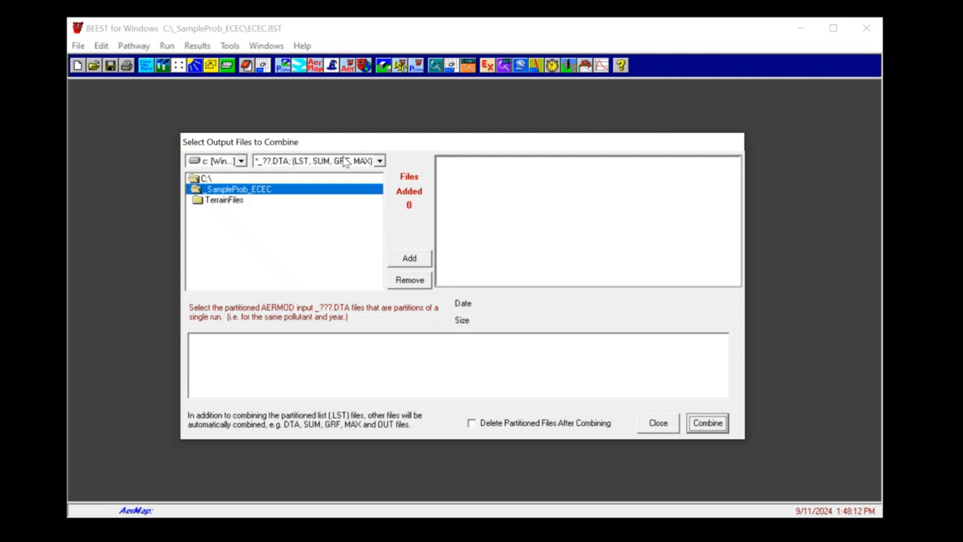
pyautogui.click(381, 163)
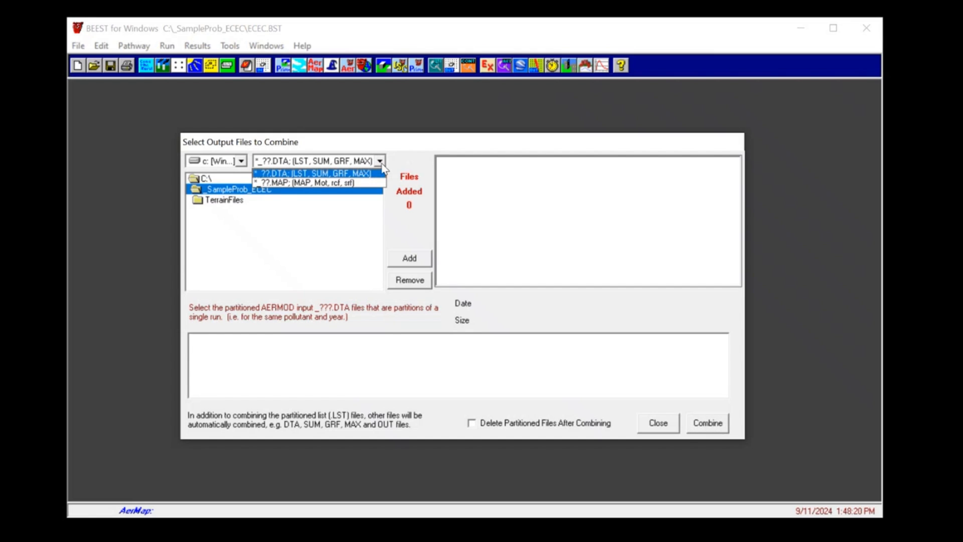
pyautogui.click(359, 183)
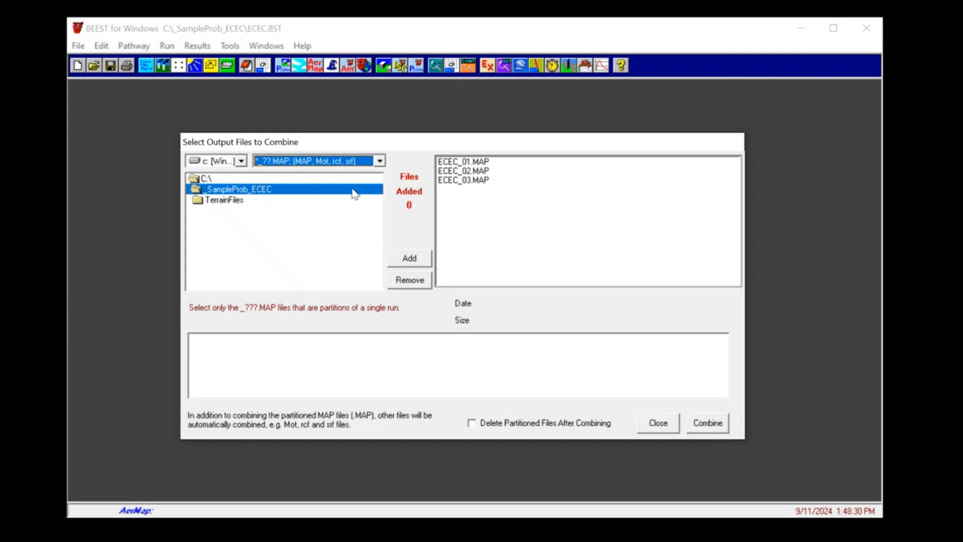
# - Add ECEC_01.MAP, ECEC_02.MAP and ECEC_03.MAP to the files to combine
pyautogui.click(474, 161)
pyautogui.keyDown('shift'); pyautogui.click(467, 172); pyautogui.keyUp('shift')
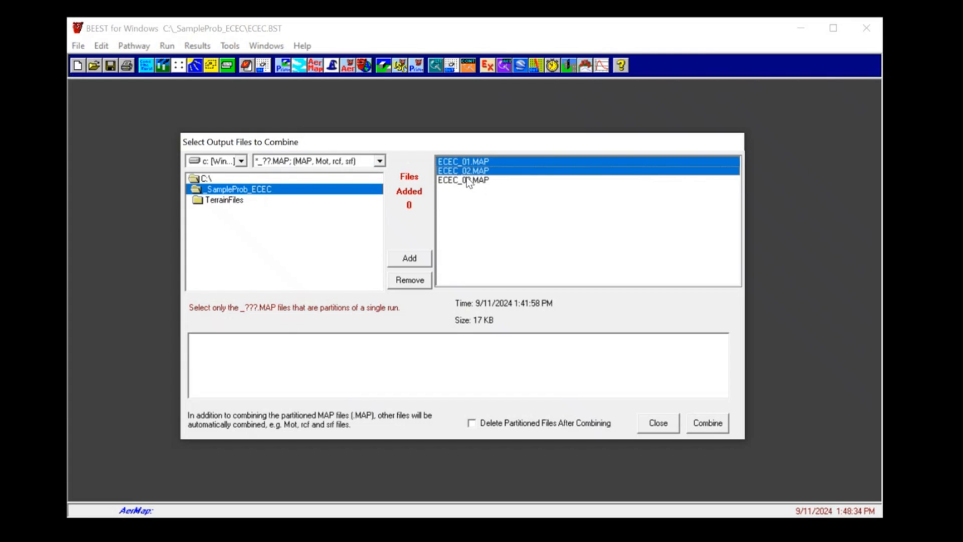
pyautogui.keyDown('shift'); pyautogui.click(468, 181); pyautogui.keyUp('shift')
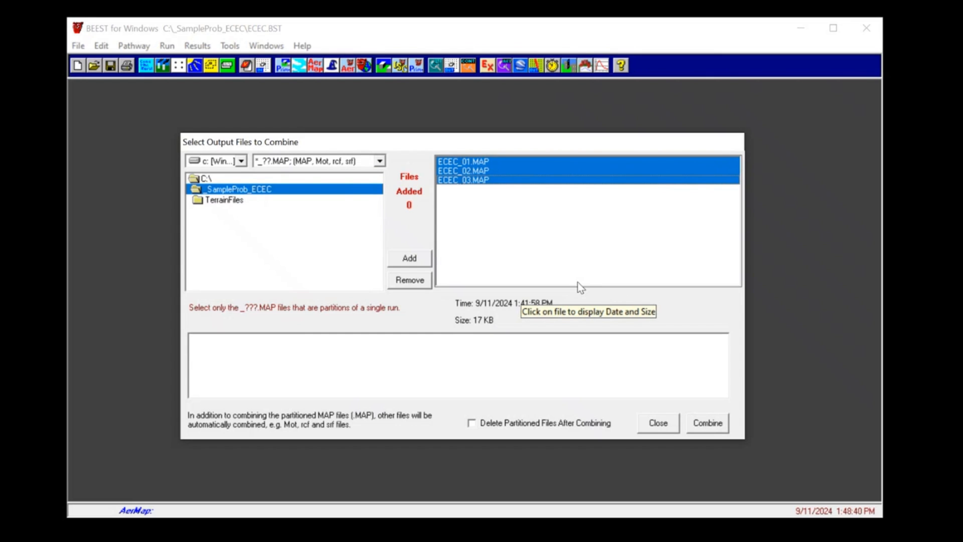
pyautogui.click(412, 260)
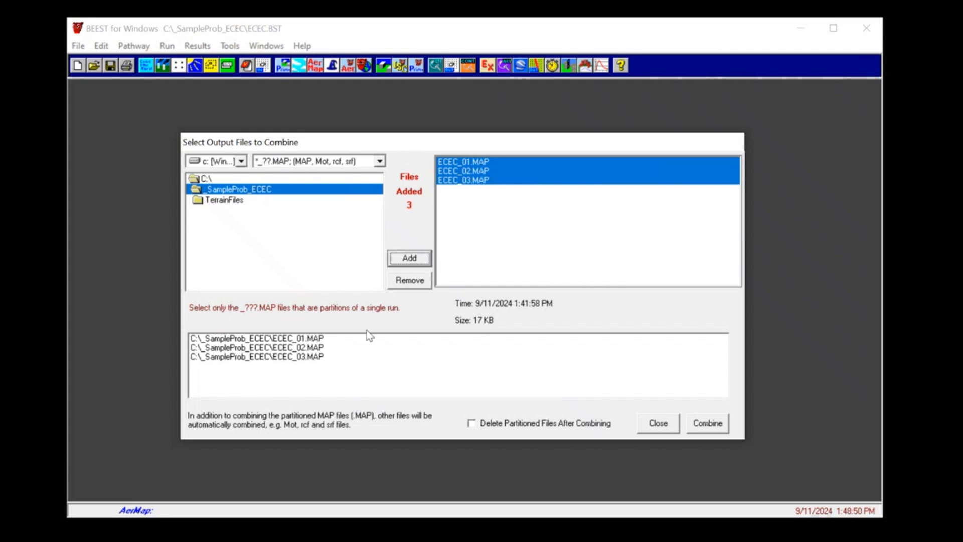
# - Combine the added MAP files with deletion of the partitioned files enabled, approve the deletion, and close the combine dialog
pyautogui.click(472, 424)
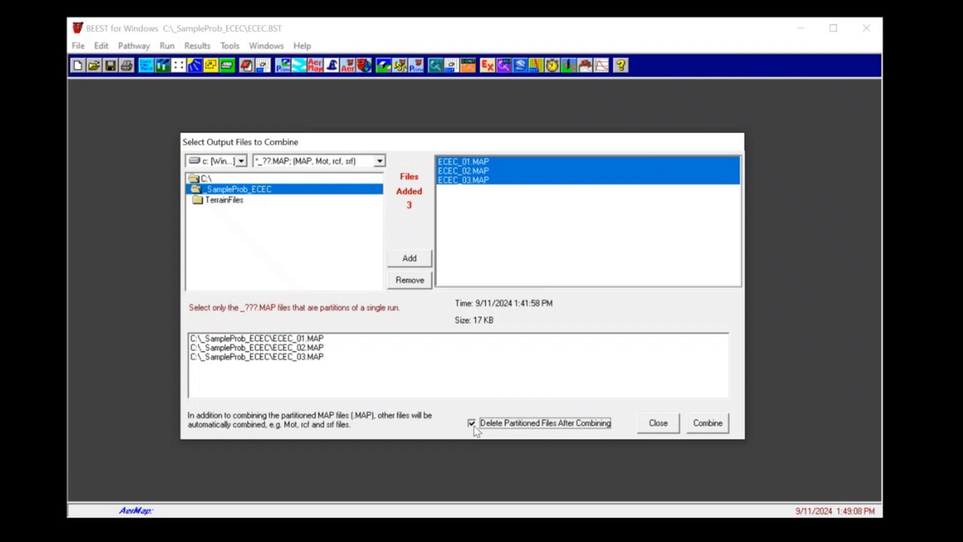
pyautogui.click(707, 424)
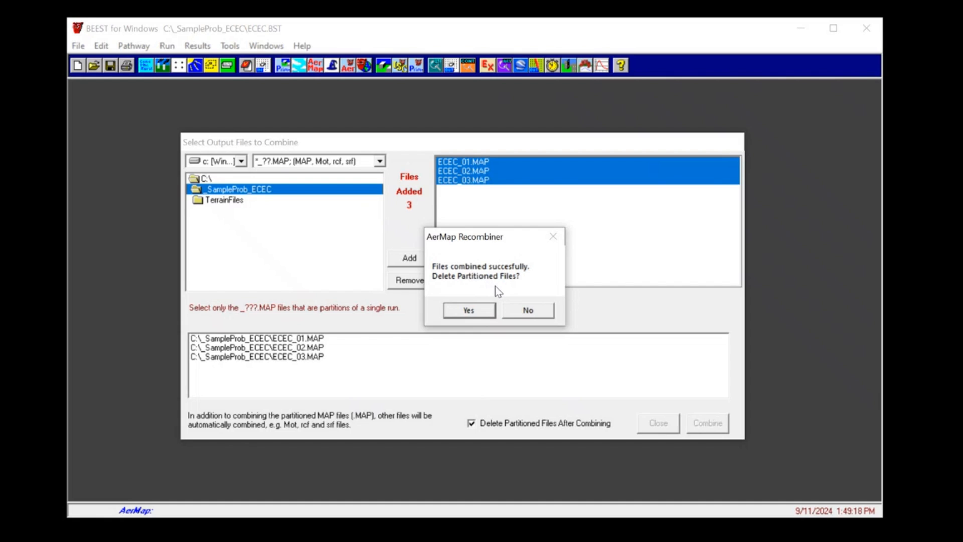
pyautogui.click(479, 316)
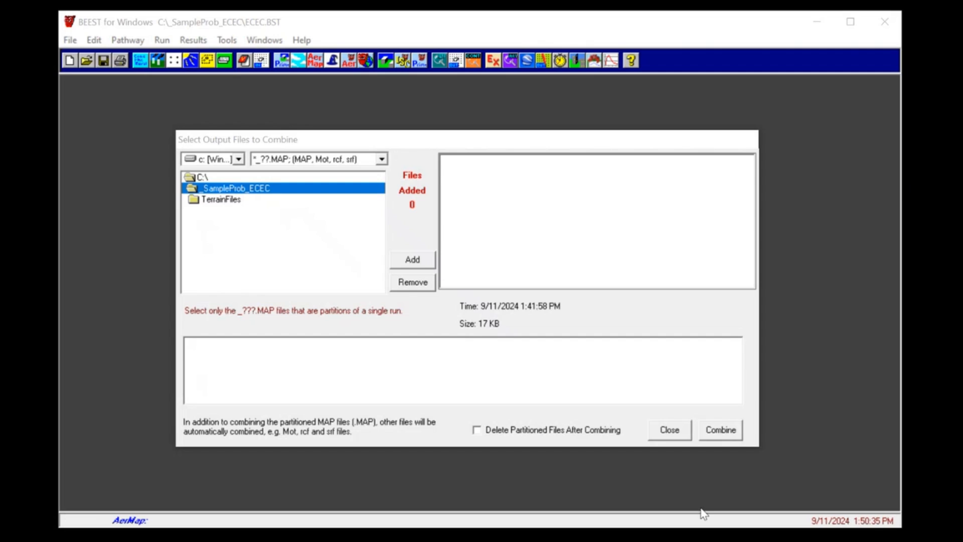
pyautogui.click(671, 430)
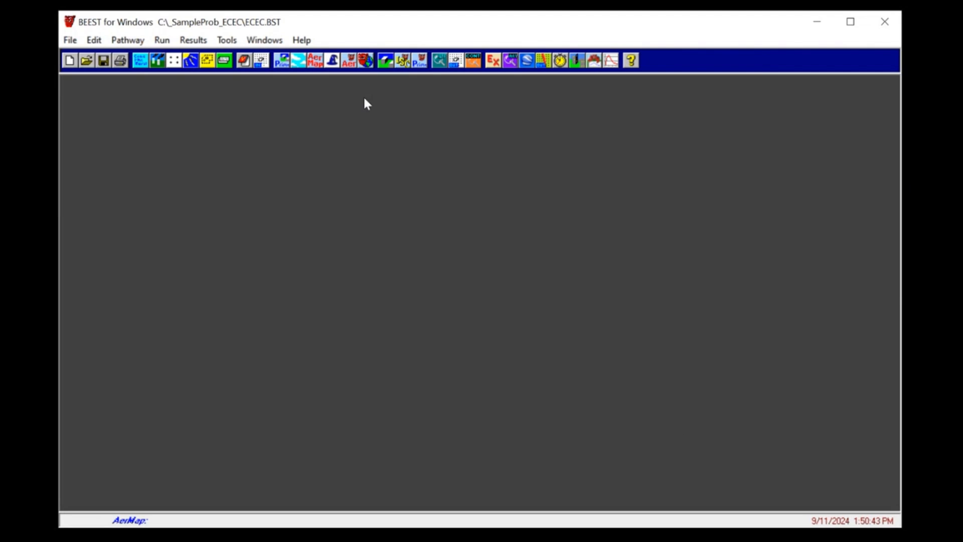
# - Show the current data graphically and label the receptors just outside the northern edge of ECEC_Fence with their elevations and terrain maximums
pyautogui.click(265, 60)
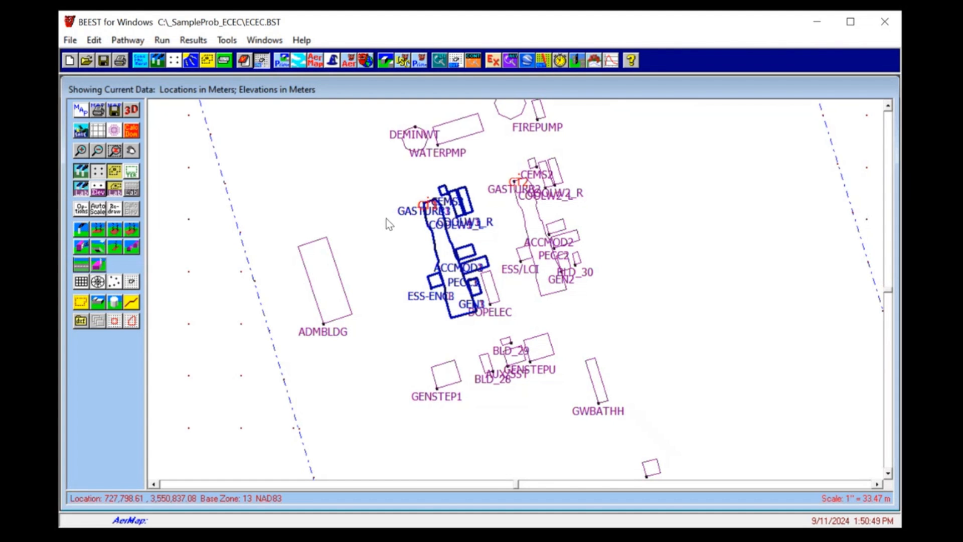
pyautogui.click(98, 158)
pyautogui.click(99, 159)
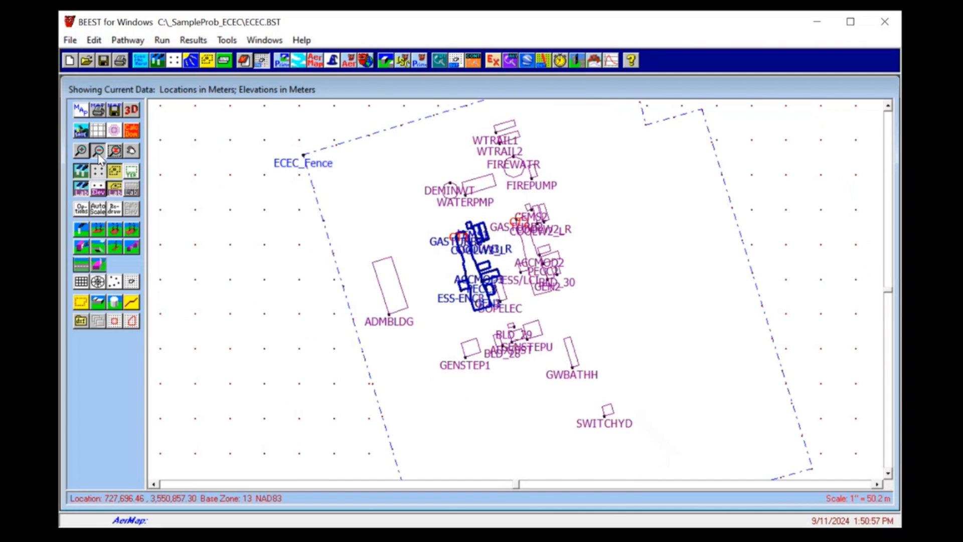
pyautogui.click(114, 152)
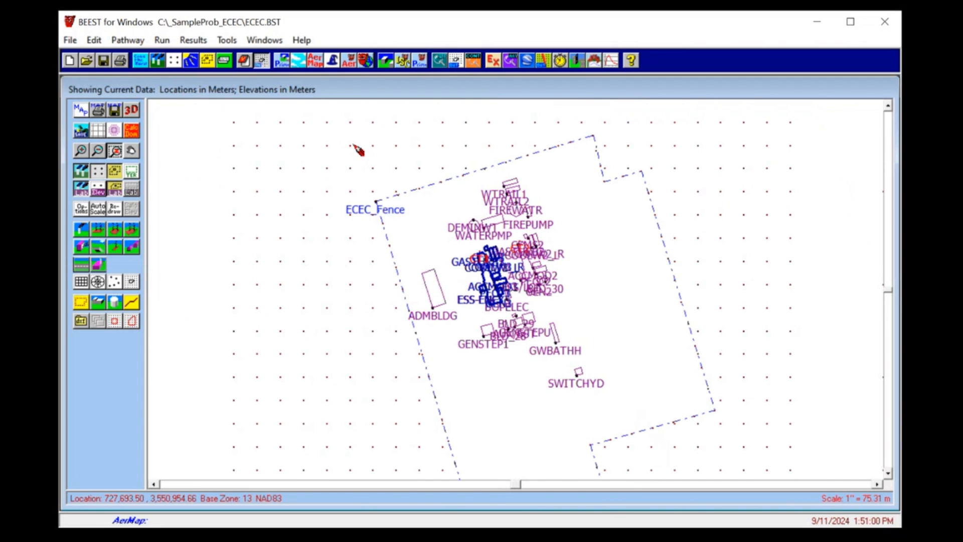
pyautogui.moveTo(363, 137); pyautogui.dragTo(475, 196)
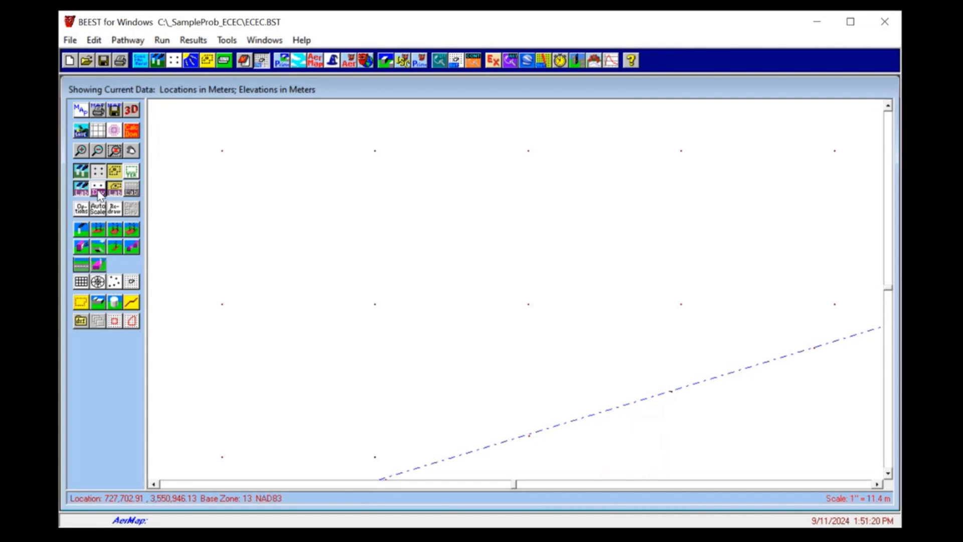
pyautogui.click(99, 193)
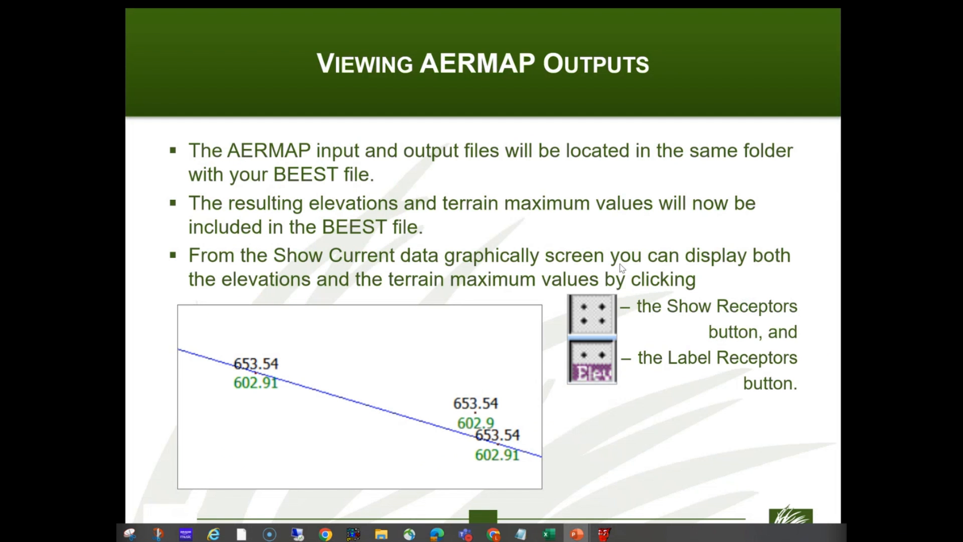
pyautogui.press('Right')
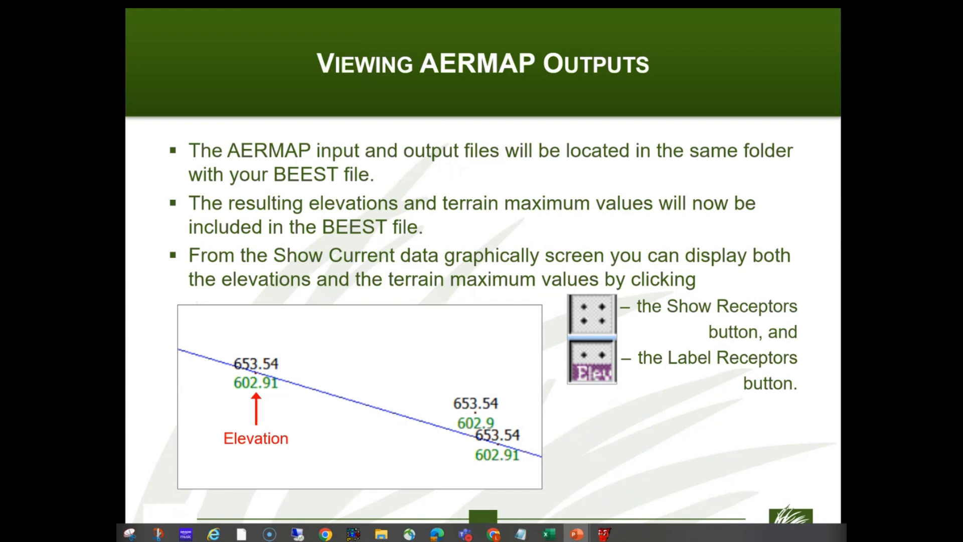
pyautogui.press('Right')
pyautogui.press('Right')
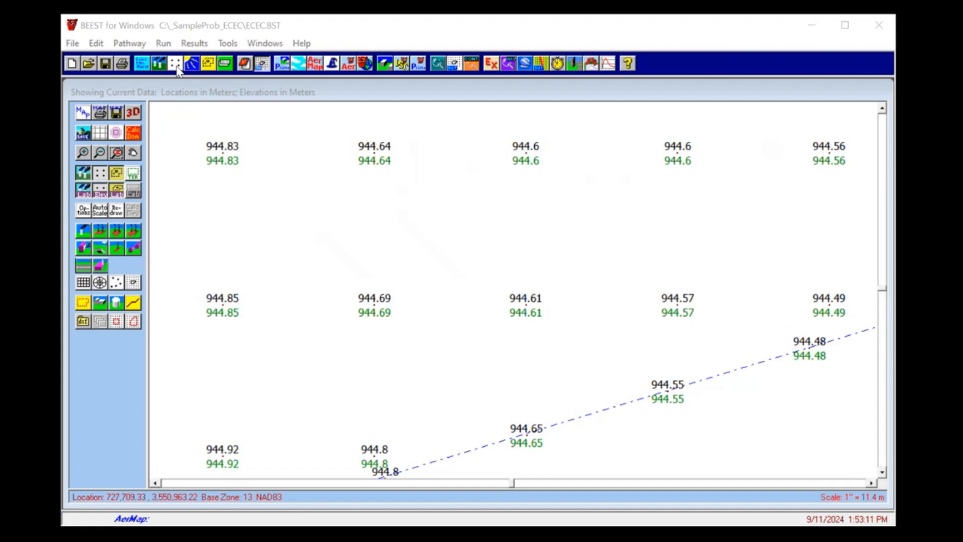
# - Open the receptor options and examine the coordinates, elevations and terrain maximums of the discrete Cartesian receptors
pyautogui.click(176, 67)
pyautogui.click(176, 65)
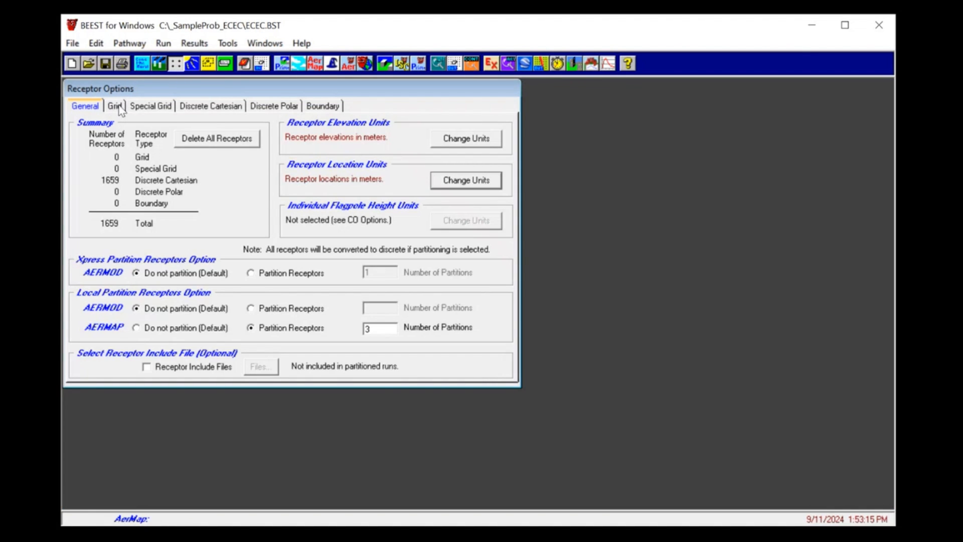
pyautogui.click(203, 107)
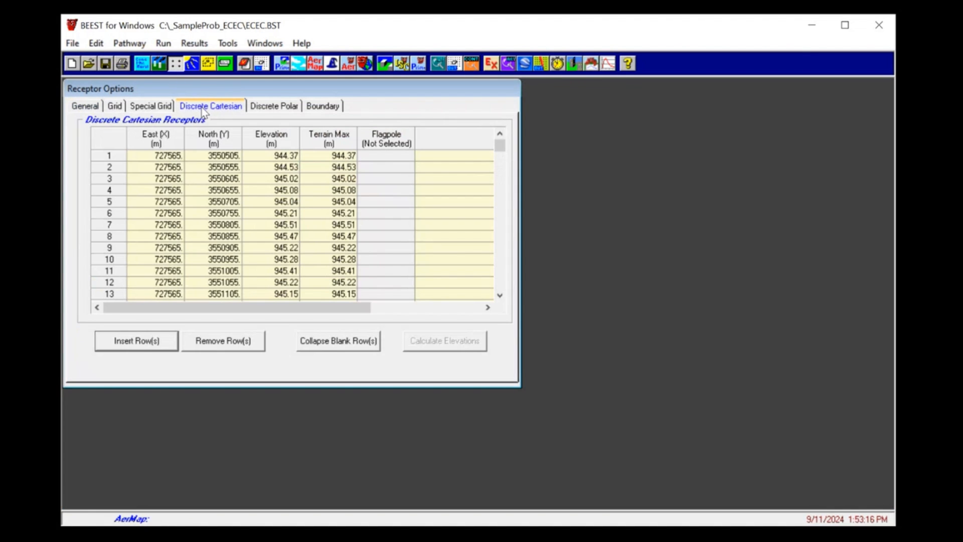
pyautogui.click(175, 158)
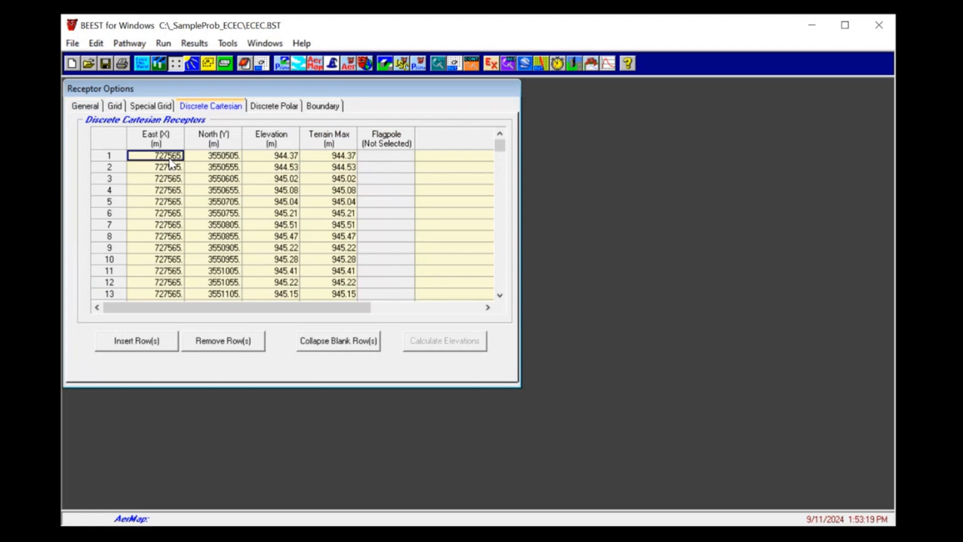
pyautogui.click(209, 159)
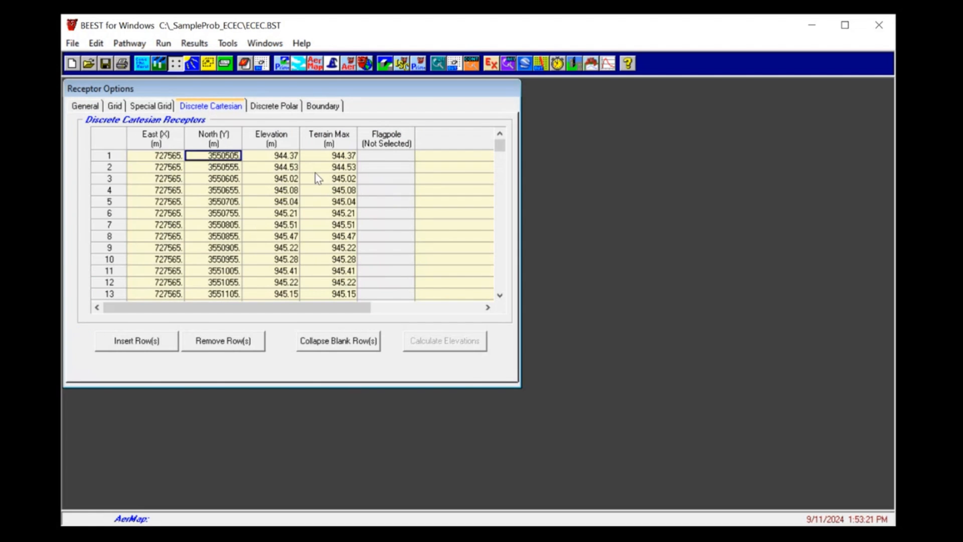
pyautogui.click(295, 162)
pyautogui.click(335, 163)
pyautogui.scroll(-20, 335, 191)
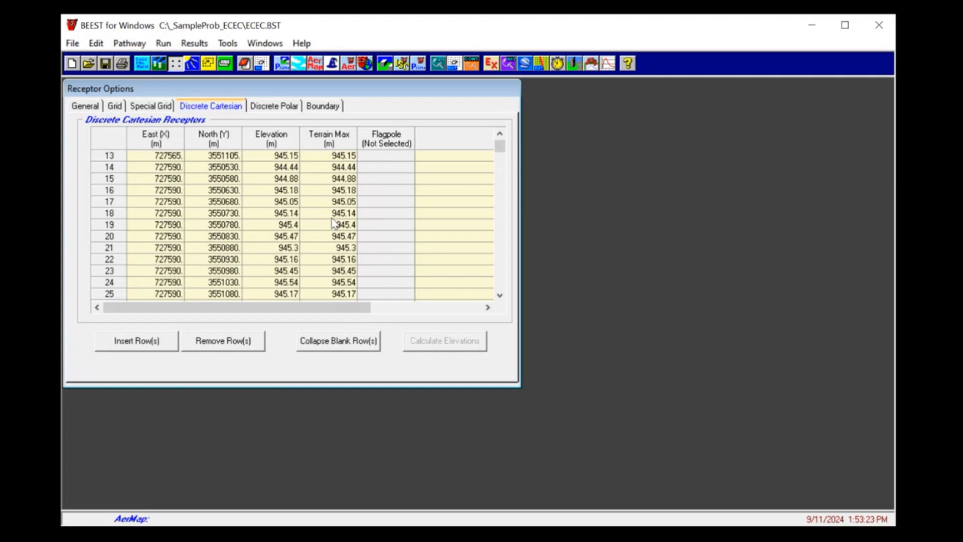
pyautogui.scroll(20, 316, 239)
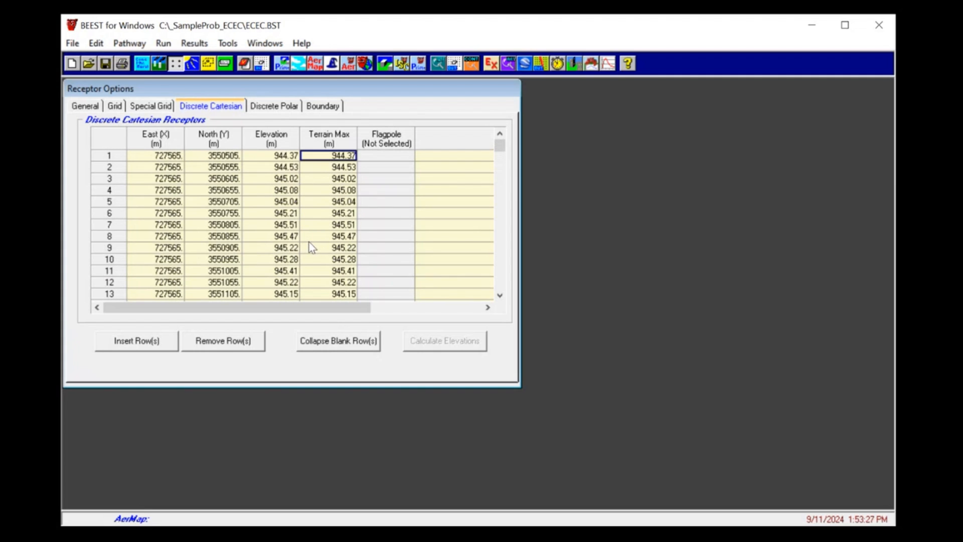
# - Open source CT1 for editing, check its metric base elevation, and leave the source without changes
pyautogui.click(160, 66)
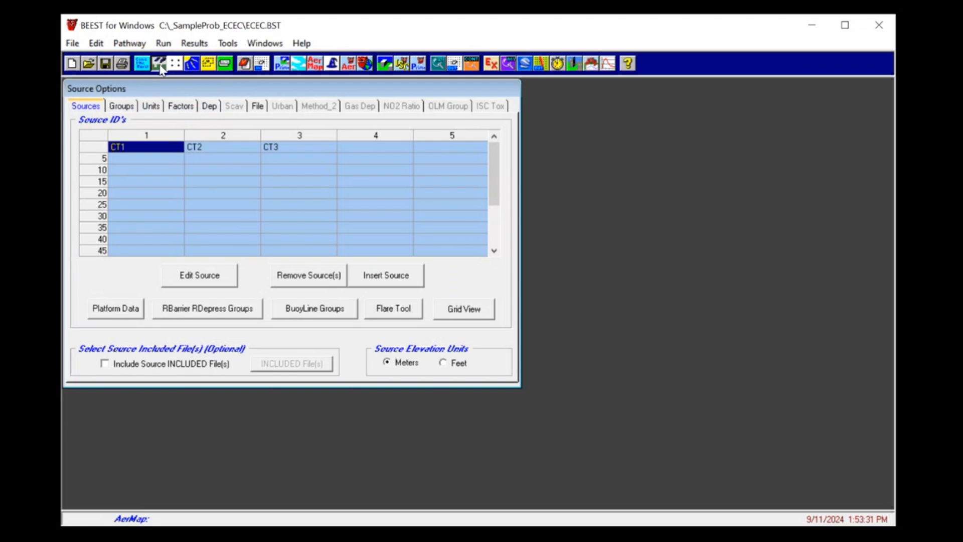
pyautogui.doubleClick(145, 147)
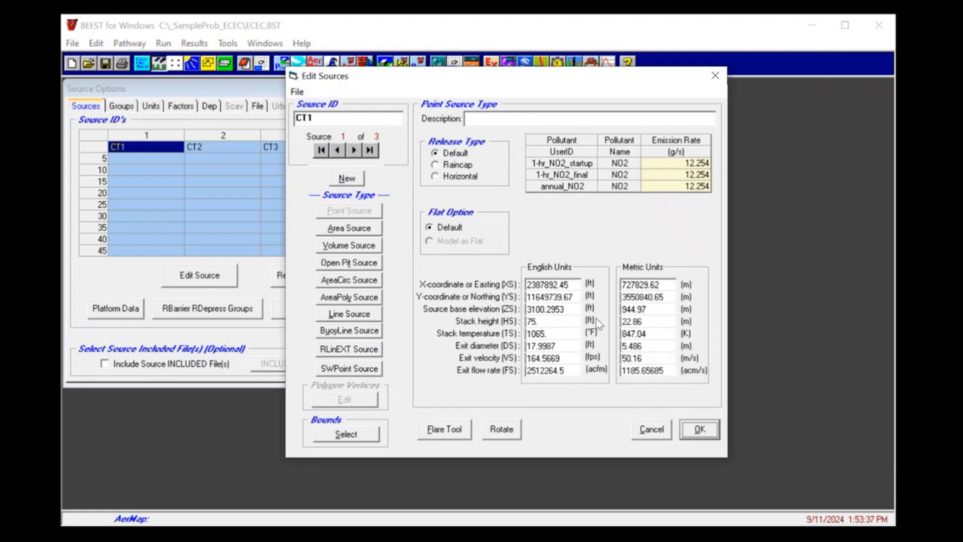
pyautogui.click(639, 310)
pyautogui.doubleClick(639, 309)
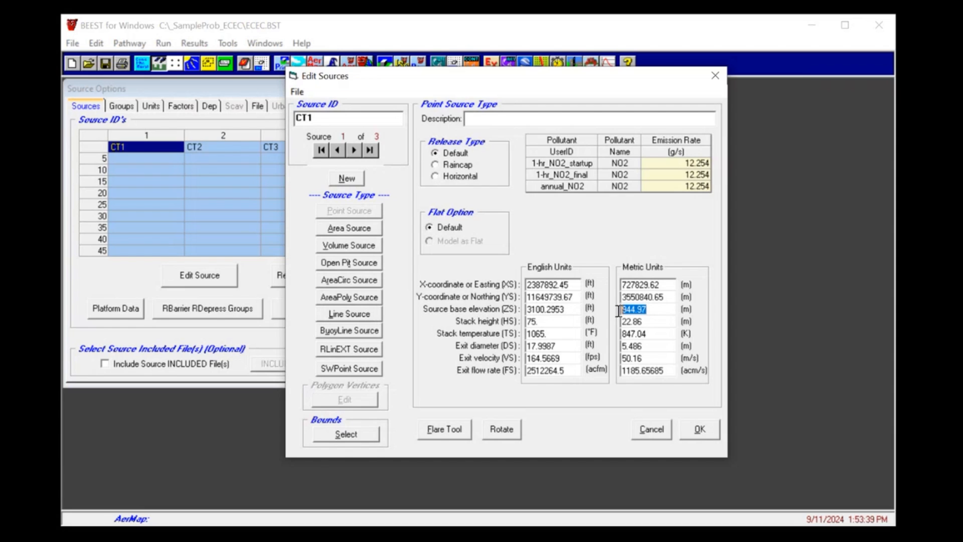
pyautogui.click(651, 429)
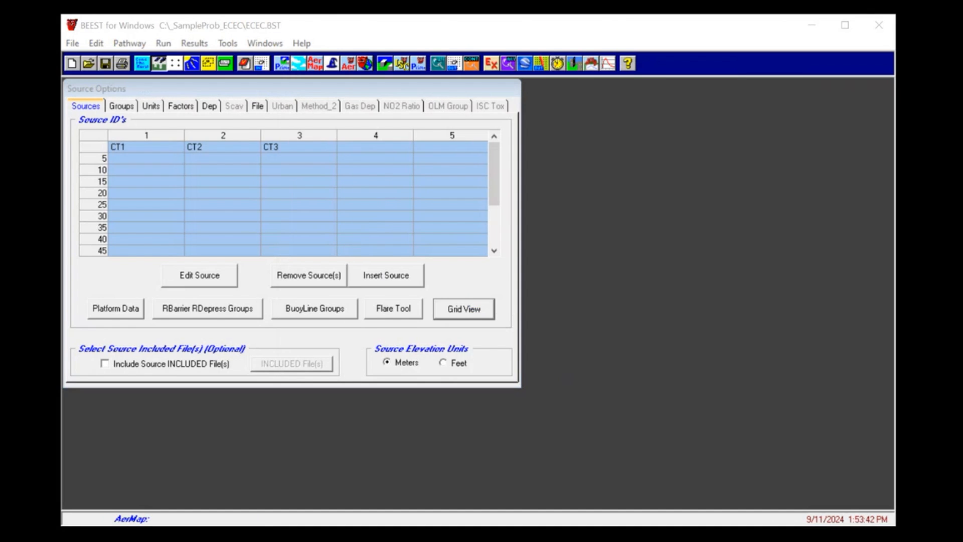
# - View all point sources in a grid, check the base elevations of CT1, CT2 and CT3, and leave without changes
pyautogui.click(464, 309)
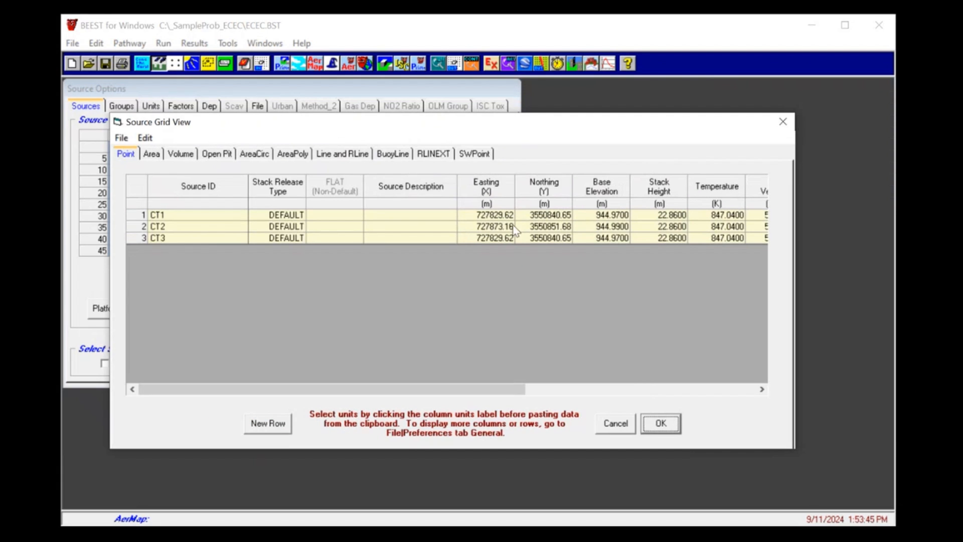
pyautogui.moveTo(602, 215); pyautogui.dragTo(604, 247)
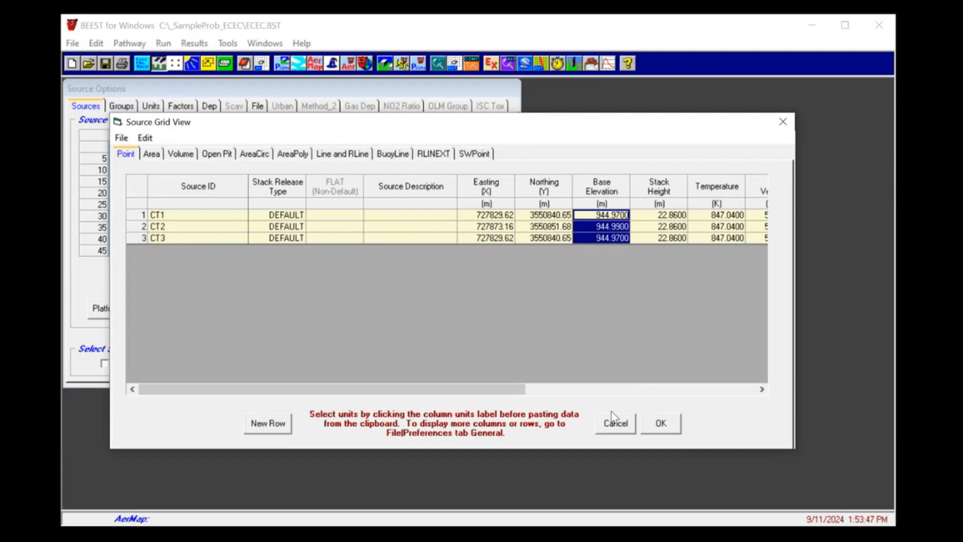
pyautogui.click(621, 426)
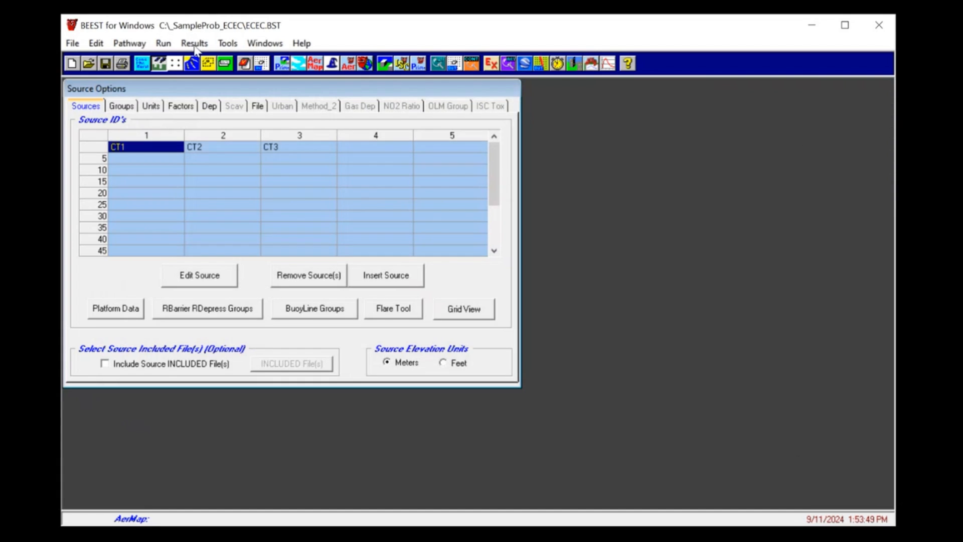
# - Open the buildings in a grid view from the boundary options and examine their base elevations
pyautogui.click(209, 64)
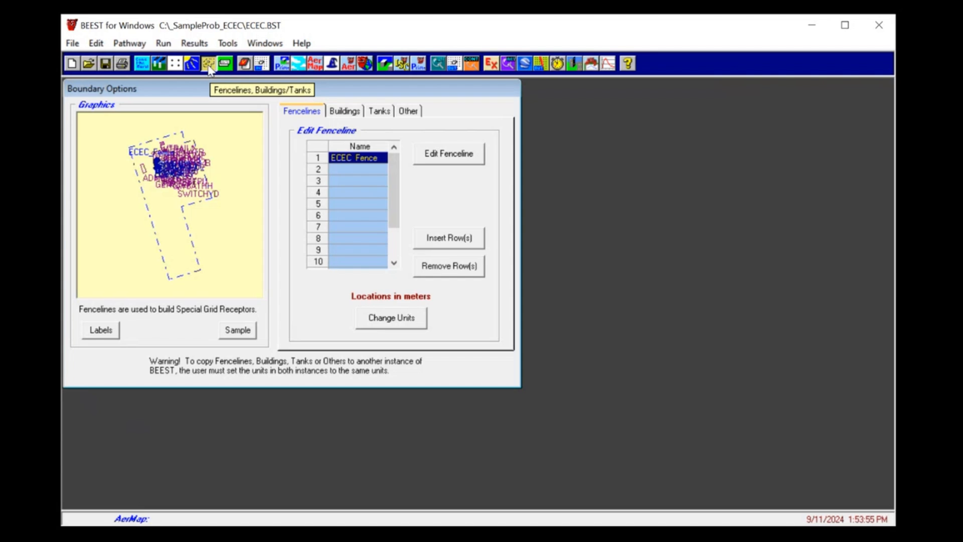
pyautogui.click(209, 66)
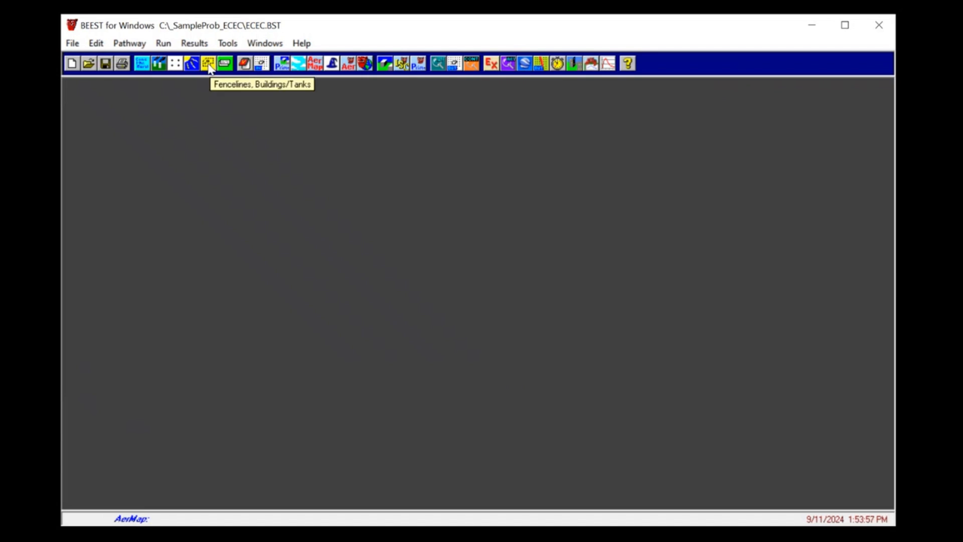
pyautogui.click(210, 66)
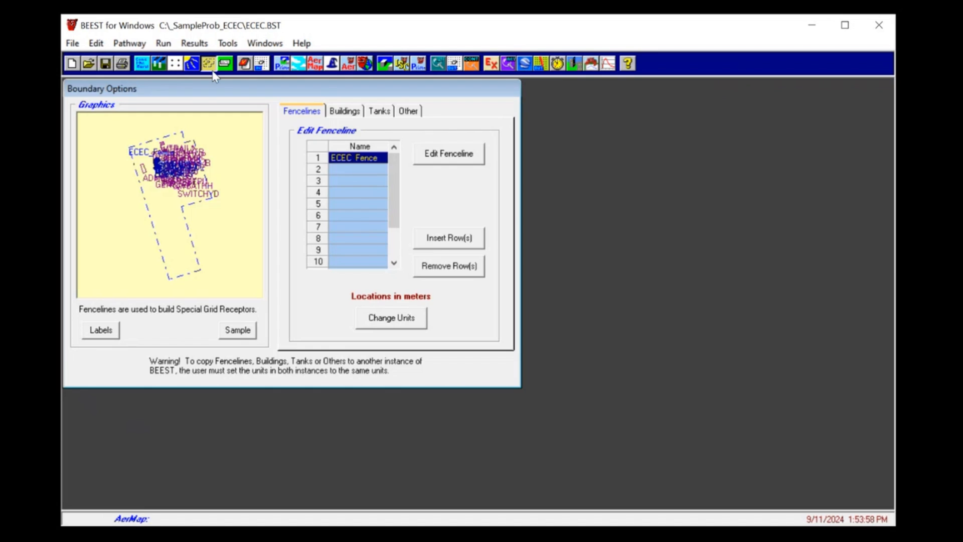
pyautogui.click(345, 112)
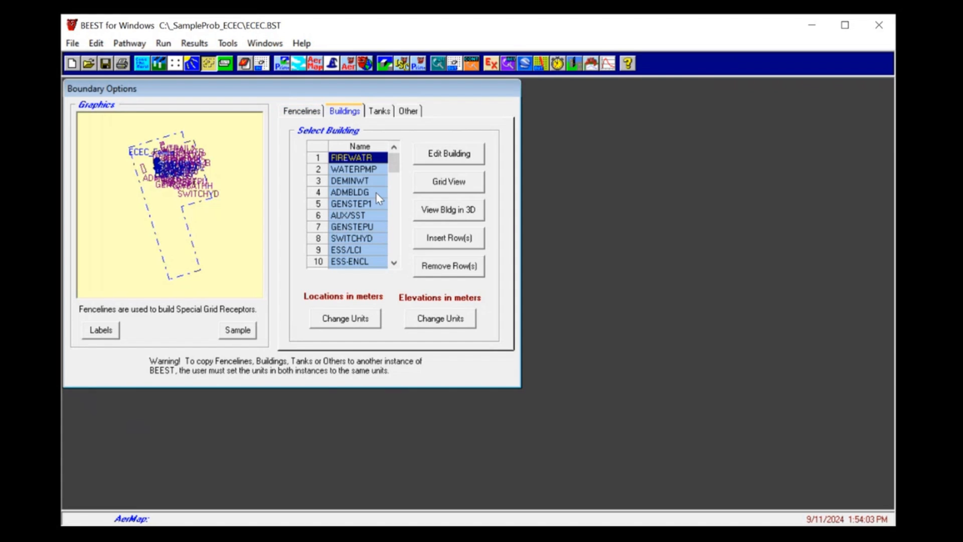
pyautogui.click(445, 183)
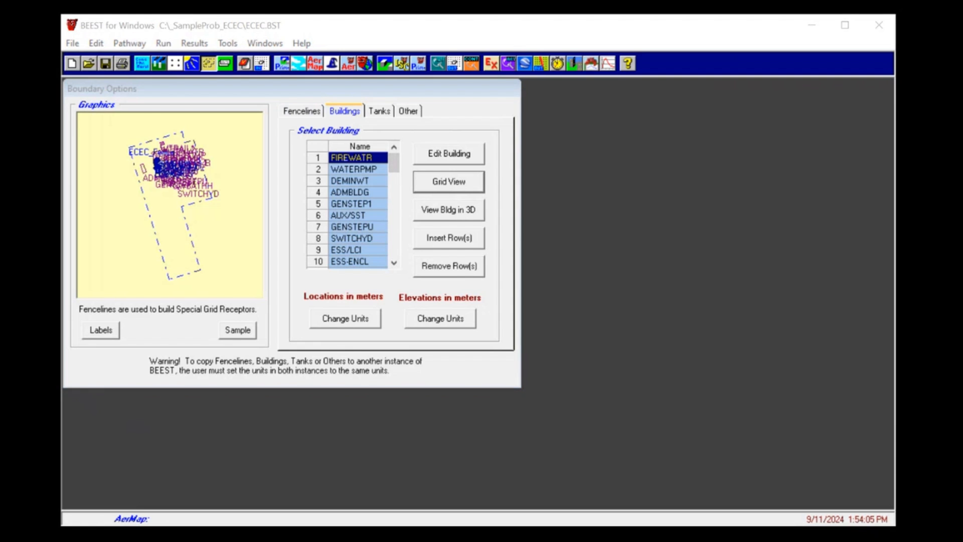
pyautogui.moveTo(189, 42); pyautogui.dragTo(239, 61)
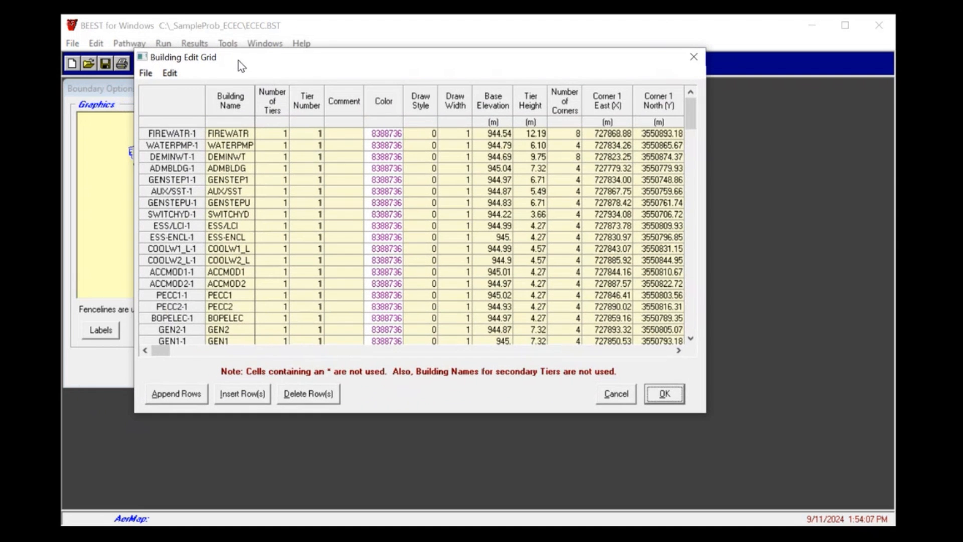
pyautogui.click(506, 101)
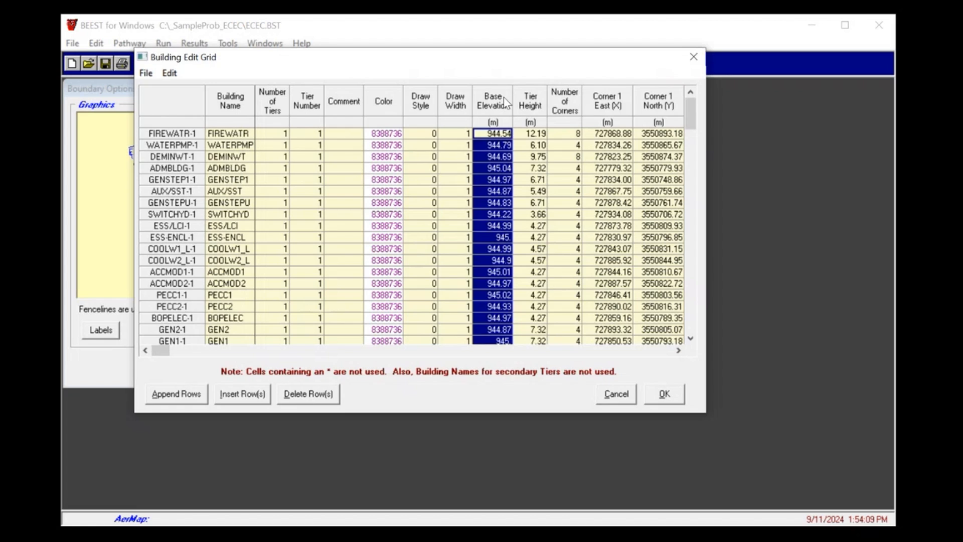